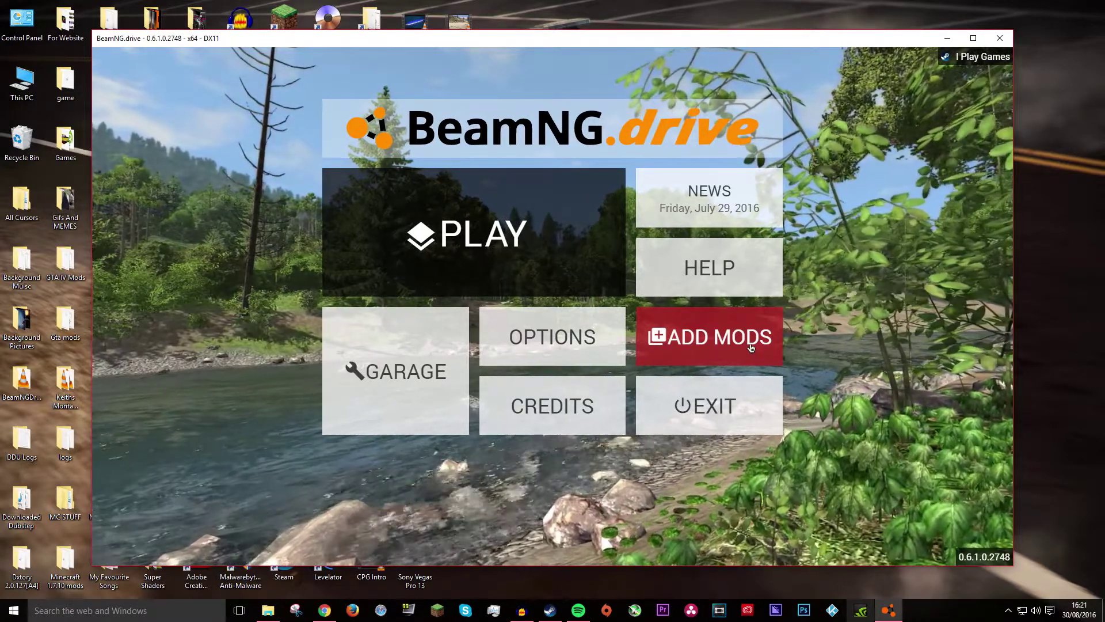
- Switch to Chrome and scroll mods-download.com's BeamNG DRIVE Mods listing to the BMW 525i Drift post
{"action": "key", "text": "alt+Tab"}
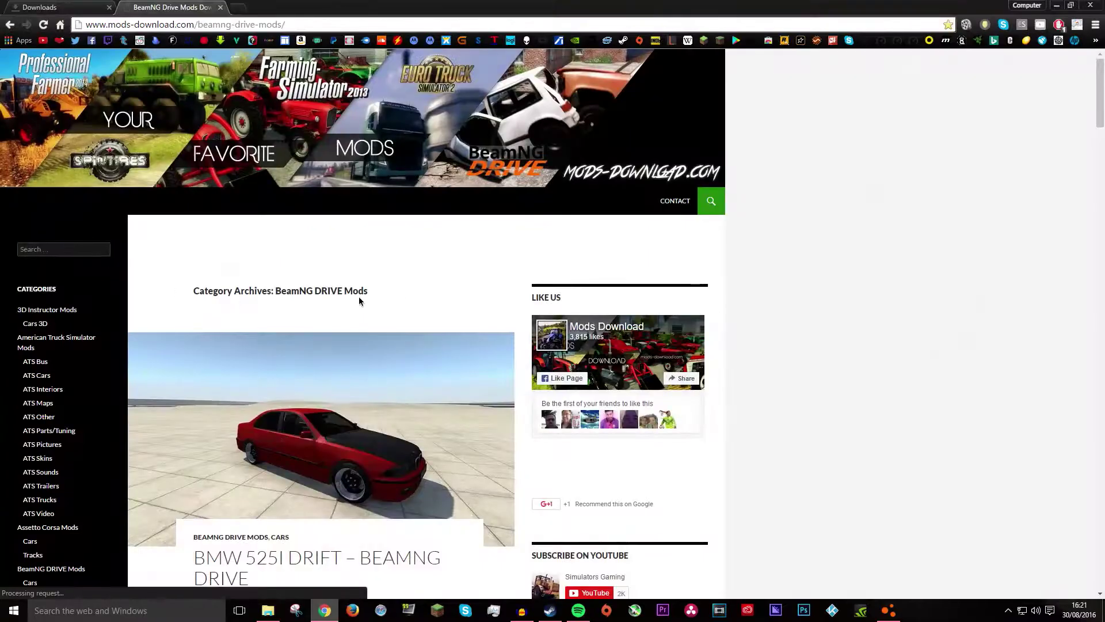
{"action": "scroll", "coordinate": [385, 390], "scroll_direction": "down", "scroll_amount": 2}
{"action": "scroll", "coordinate": [385, 391], "scroll_direction": "down", "scroll_amount": 10}
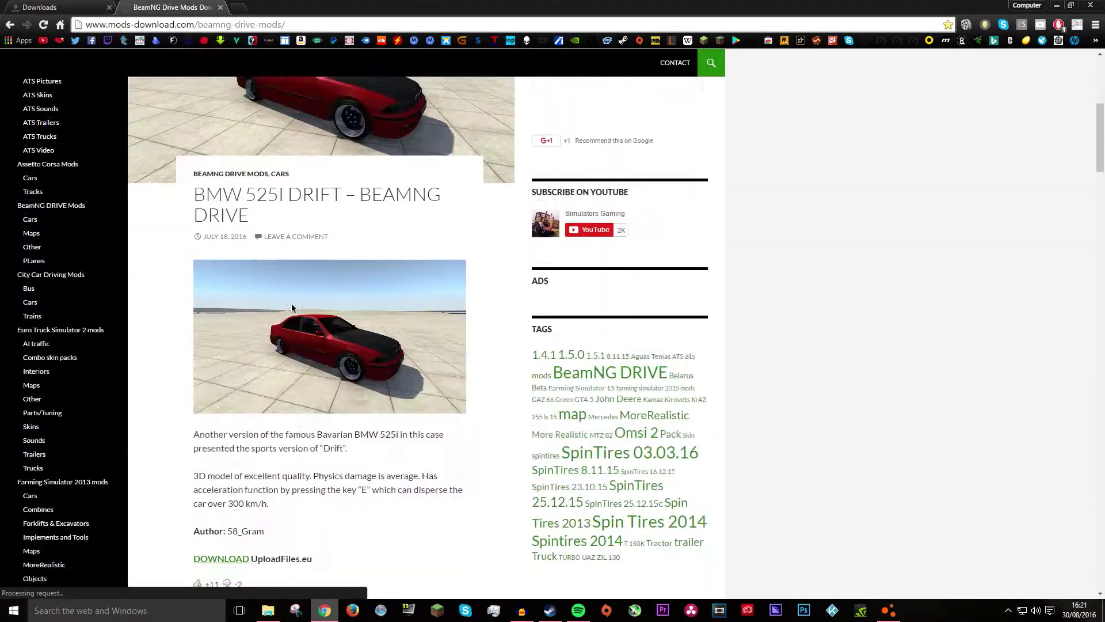
{"action": "scroll", "coordinate": [249, 475], "scroll_direction": "down", "scroll_amount": 8}
{"action": "scroll", "coordinate": [217, 309], "scroll_direction": "up", "scroll_amount": 12}
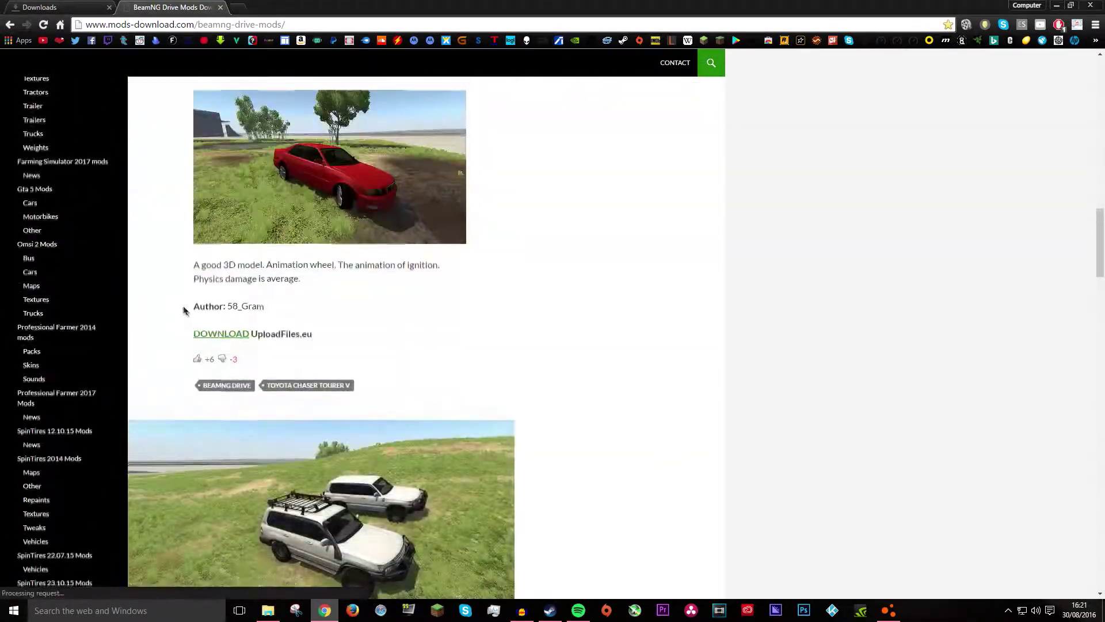
{"action": "scroll", "coordinate": [230, 331], "scroll_direction": "up", "scroll_amount": 10}
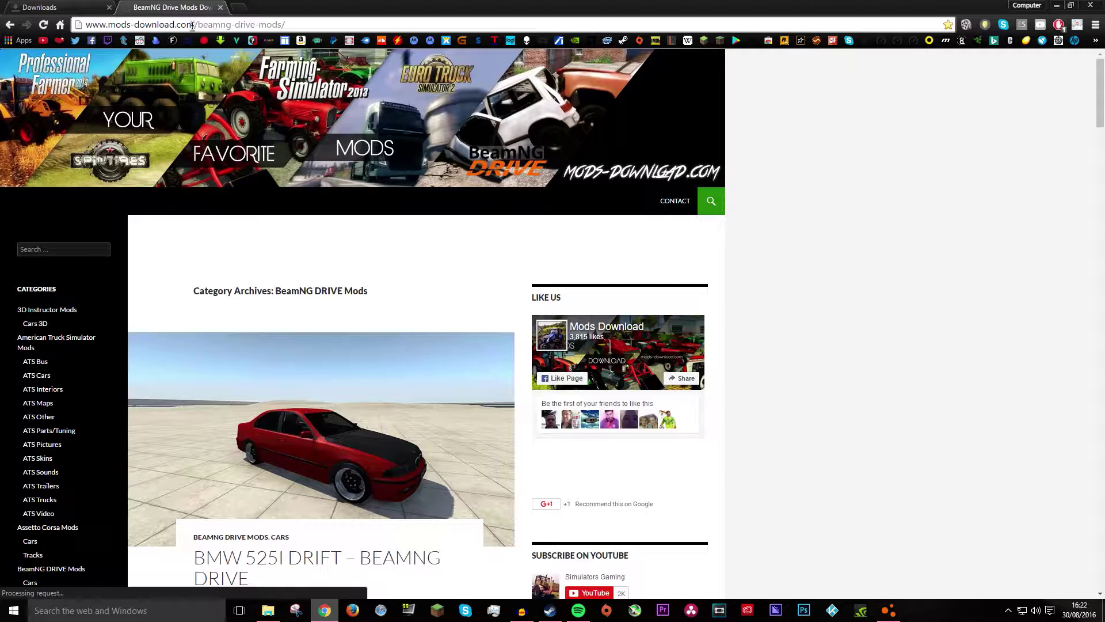
{"action": "scroll", "coordinate": [142, 153], "scroll_direction": "down", "scroll_amount": 12}
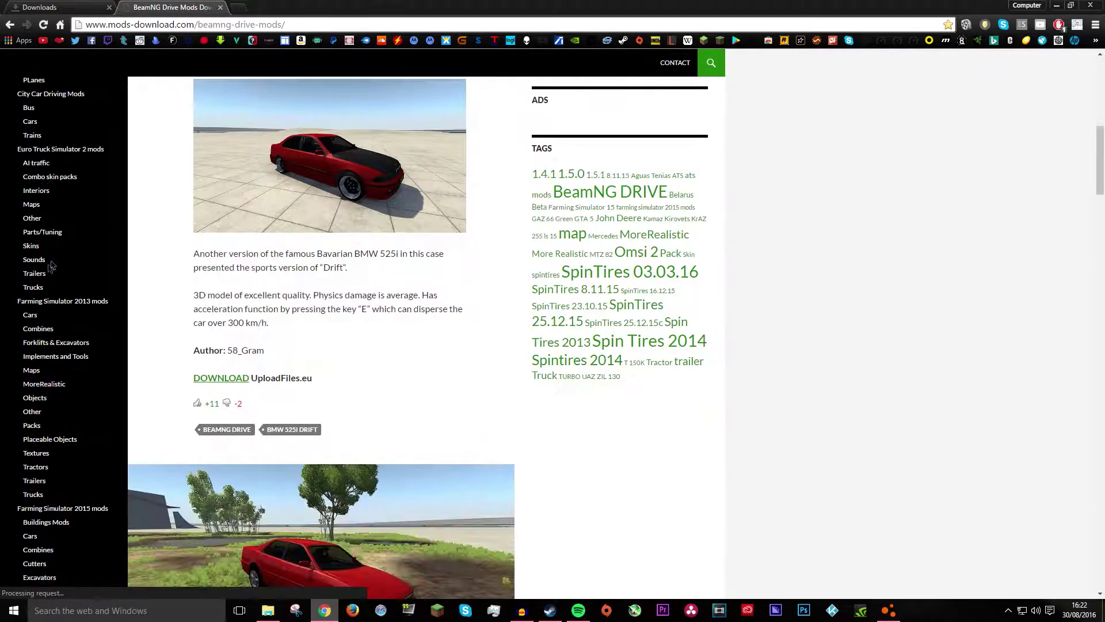
{"action": "scroll", "coordinate": [62, 224], "scroll_direction": "down", "scroll_amount": 8}
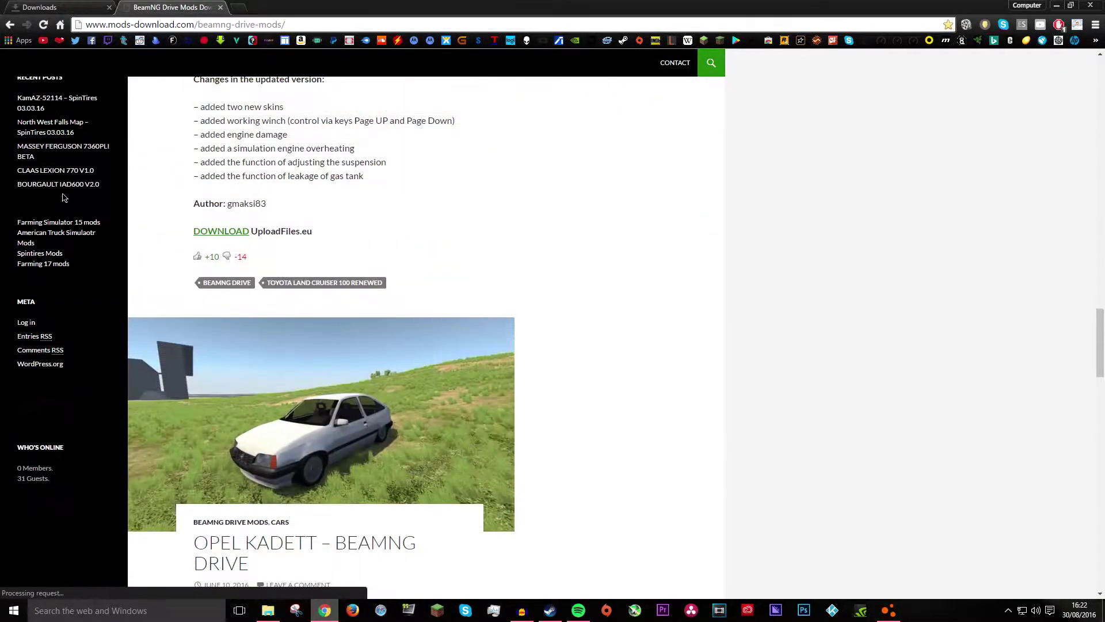
{"action": "scroll", "coordinate": [66, 194], "scroll_direction": "up", "scroll_amount": 15}
{"action": "scroll", "coordinate": [66, 194], "scroll_direction": "up", "scroll_amount": 1}
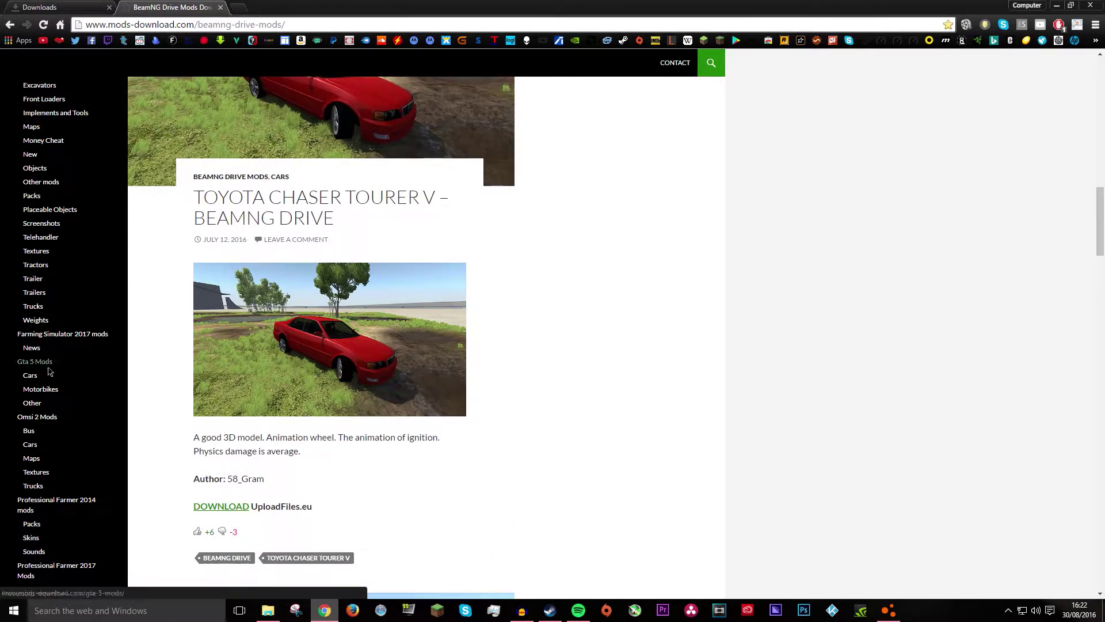
{"action": "scroll", "coordinate": [155, 217], "scroll_direction": "up", "scroll_amount": 10}
{"action": "scroll", "coordinate": [72, 86], "scroll_direction": "down", "scroll_amount": 2}
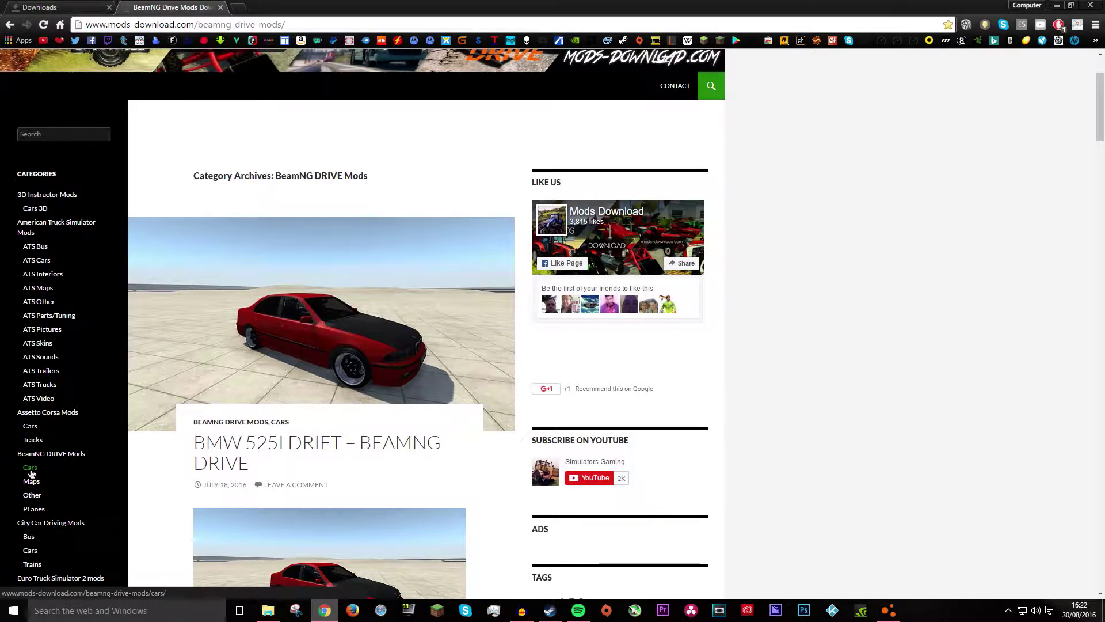
{"action": "left_click", "coordinate": [30, 468]}
{"action": "scroll", "coordinate": [240, 154], "scroll_direction": "down", "scroll_amount": 5}
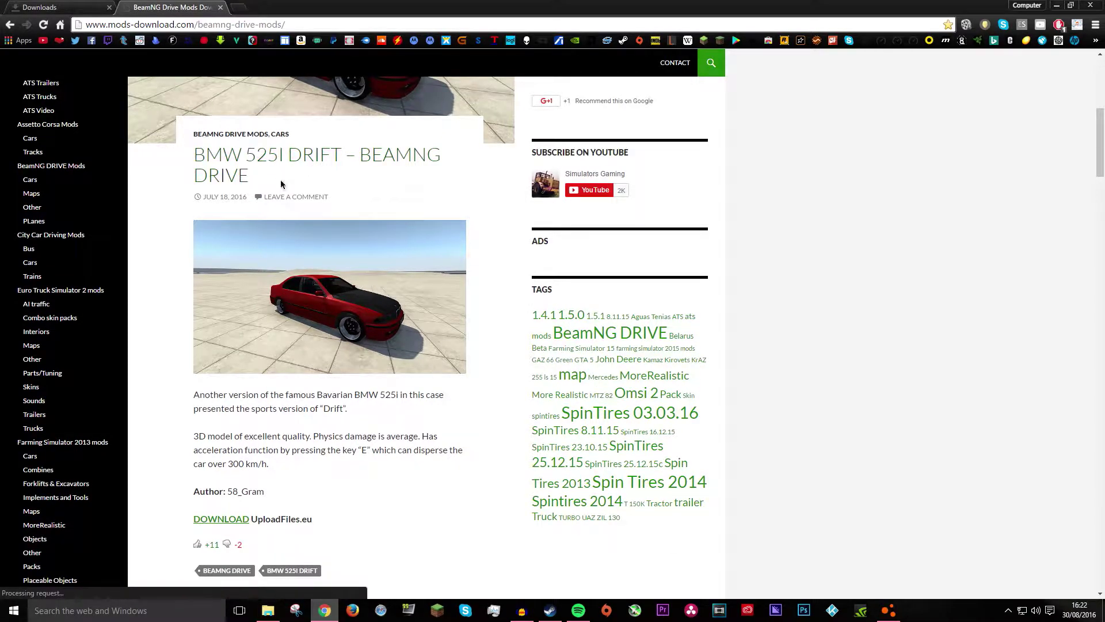
- Download bmw-525i-drift.zip via uploadfiles.eu, drag it onto the desktop, and return to BeamNG.drive
{"action": "left_click", "coordinate": [222, 520]}
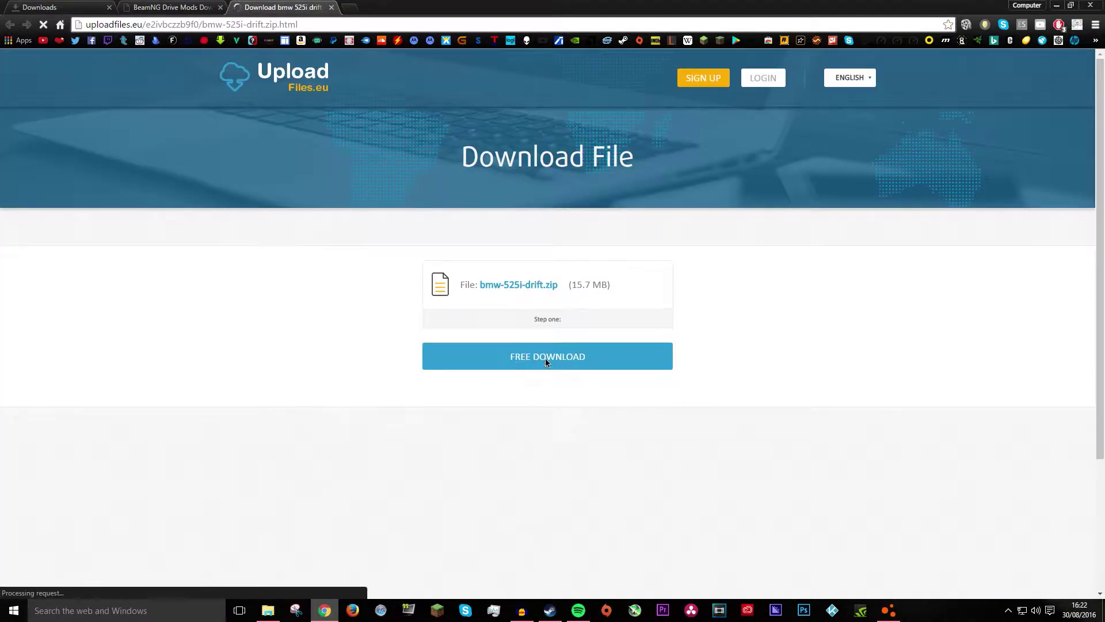
{"action": "left_click", "coordinate": [547, 359]}
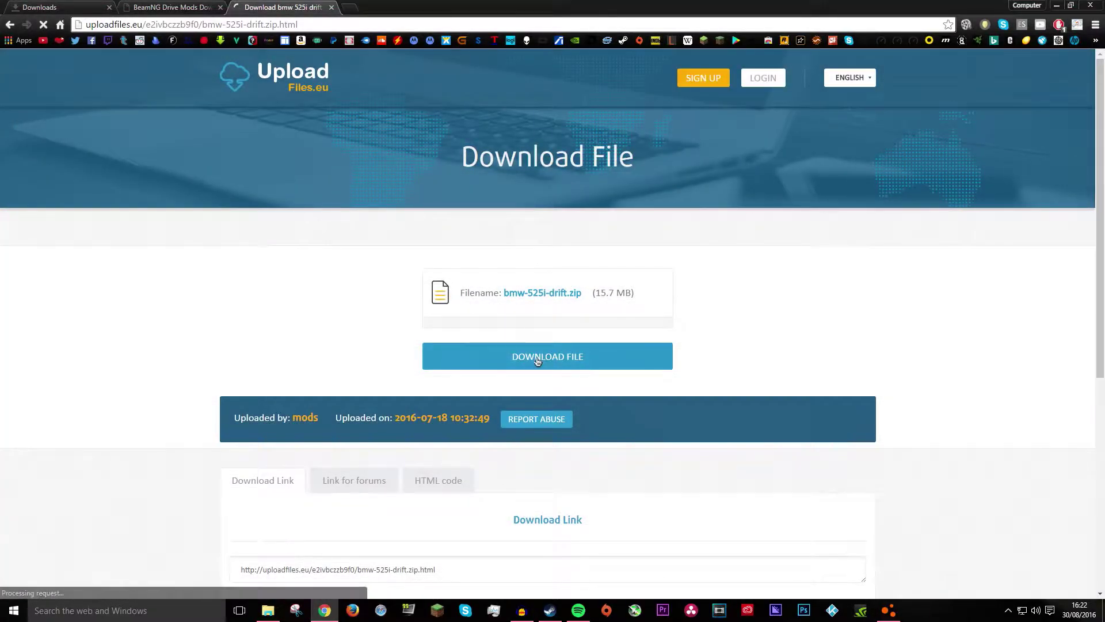
{"action": "left_click", "coordinate": [554, 359]}
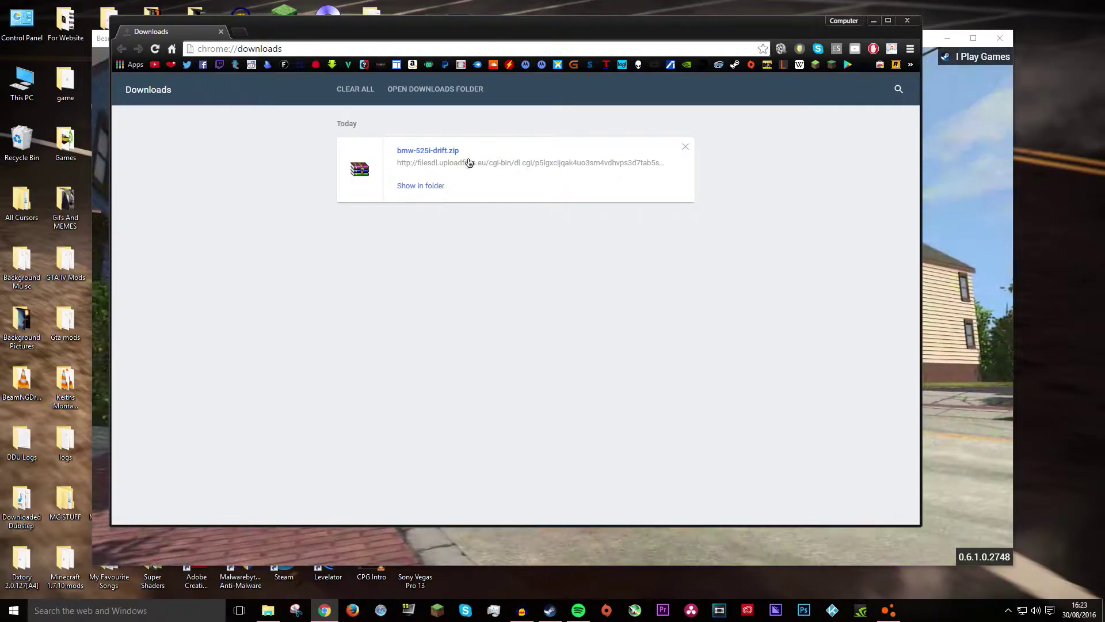
{"action": "left_click_drag", "start_coordinate": [440, 157], "coordinate": [1059, 236]}
{"action": "left_click", "coordinate": [978, 259]}
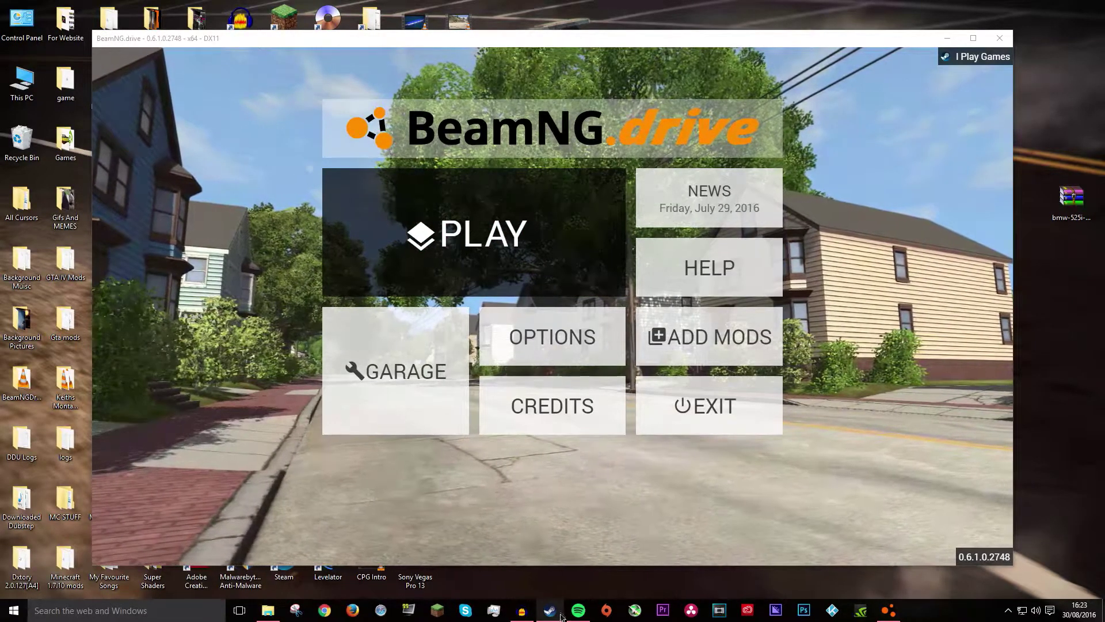
- Open BeamNG.drive's install folder through Steam Properties, Local Files, Browse Local Files
{"action": "key", "text": "alt+Tab"}
{"action": "right_click", "coordinate": [66, 80]}
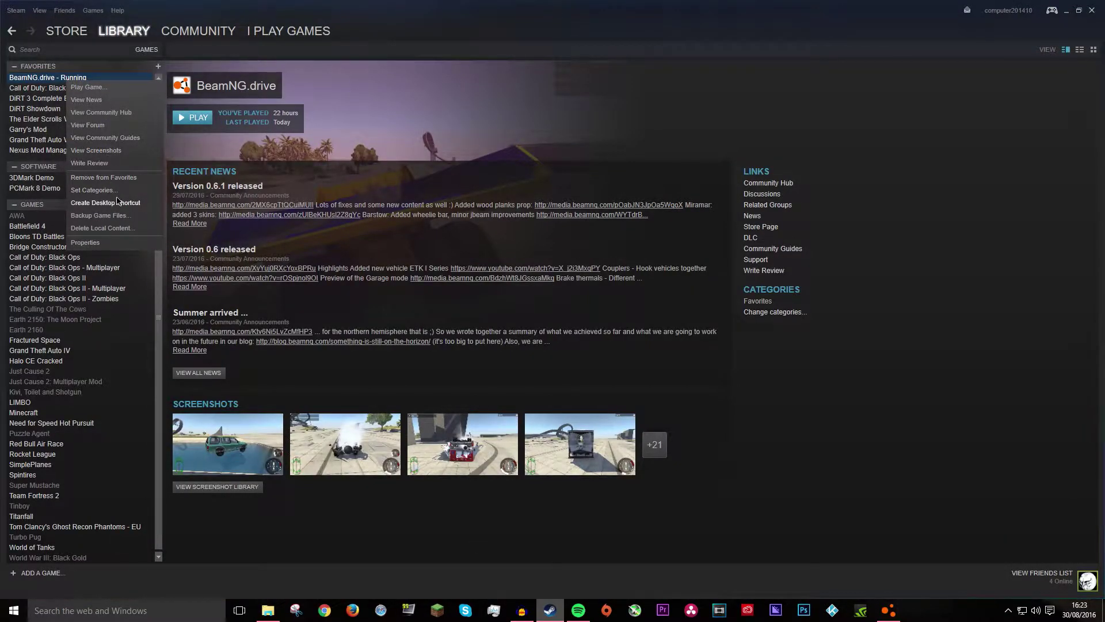
{"action": "left_click", "coordinate": [120, 245]}
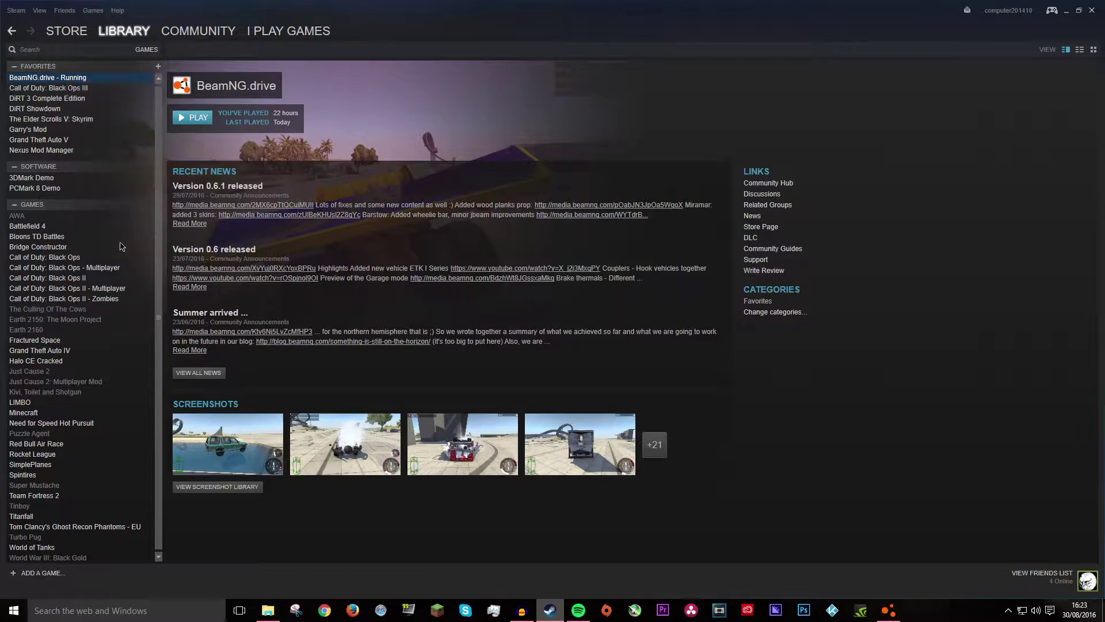
{"action": "left_click", "coordinate": [517, 151]}
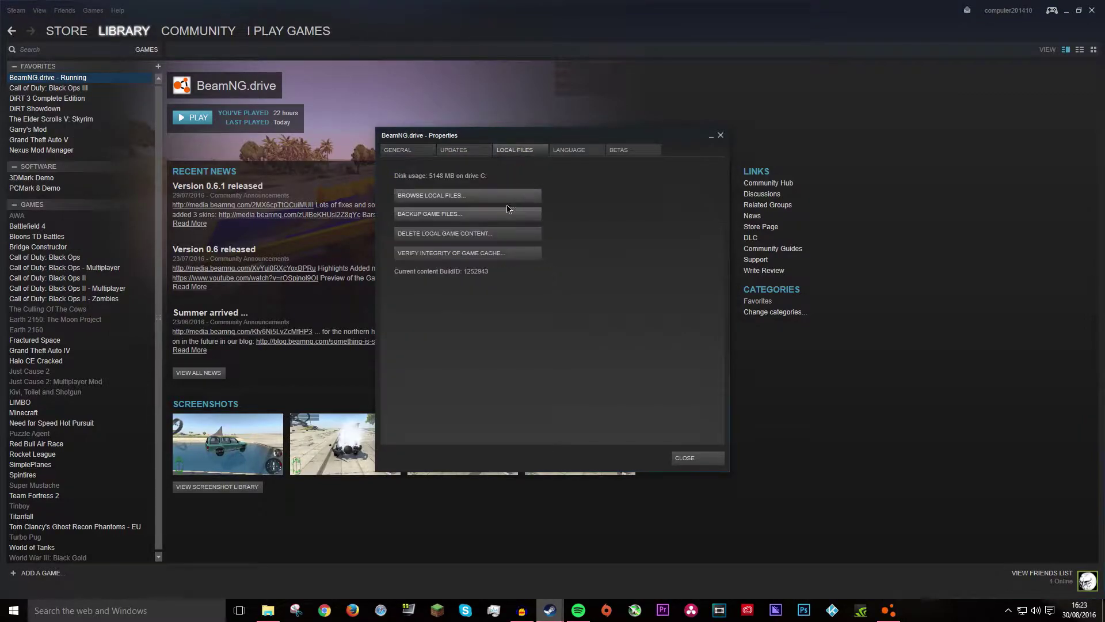
{"action": "left_click", "coordinate": [494, 203]}
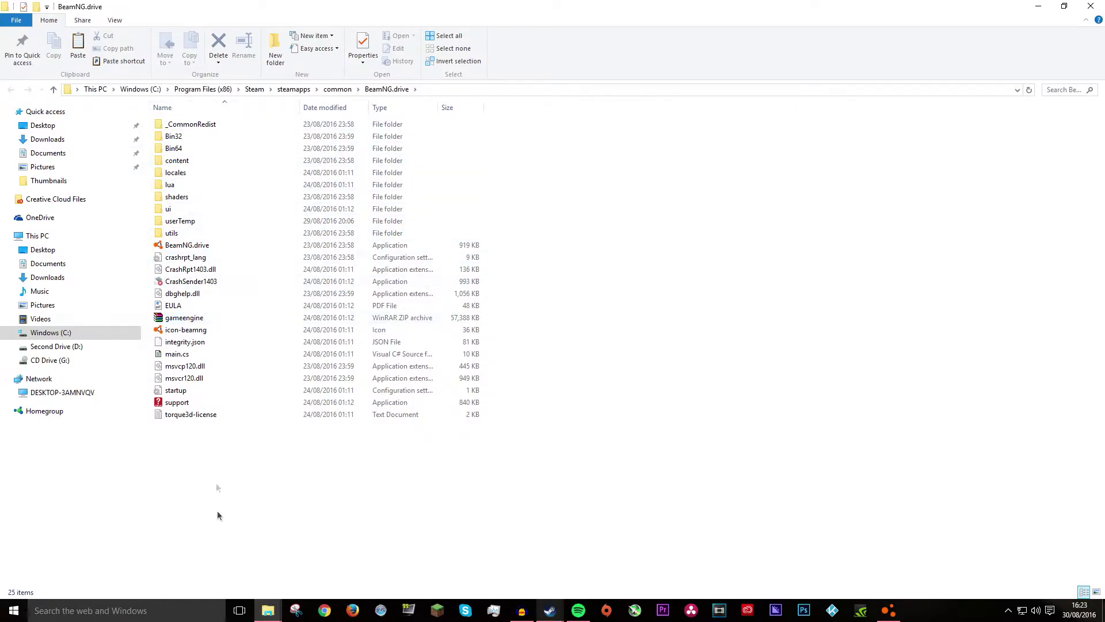
- Navigate into content, back out of levels, and into the vehicles folder of 79 zip archives
{"action": "left_click_drag", "start_coordinate": [218, 513], "coordinate": [227, 396]}
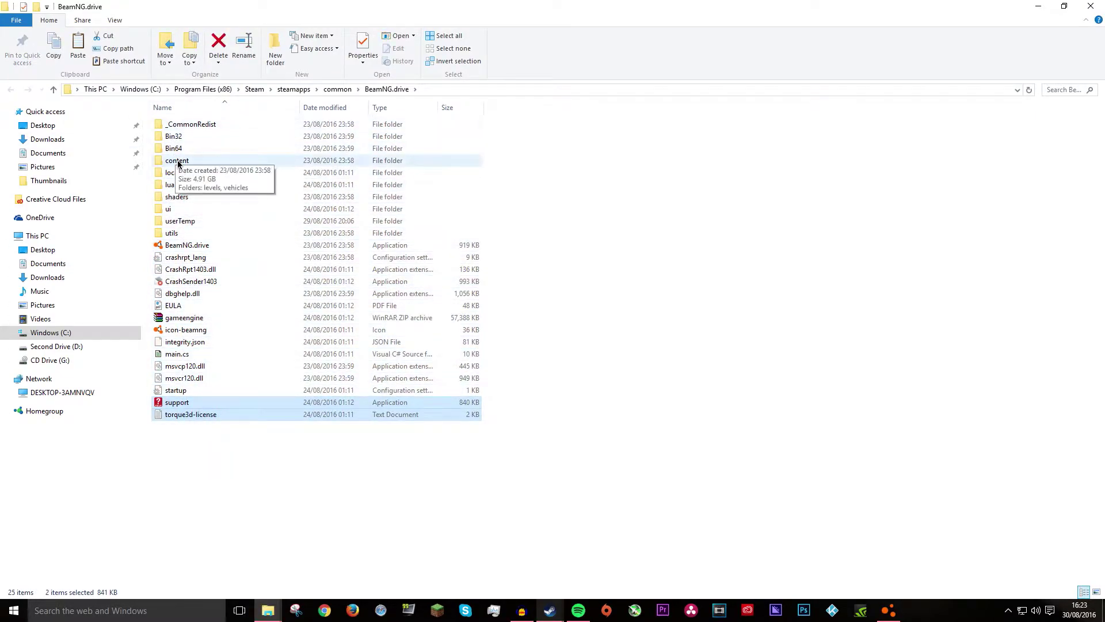
{"action": "left_click", "coordinate": [167, 160]}
{"action": "double_click", "coordinate": [204, 161]}
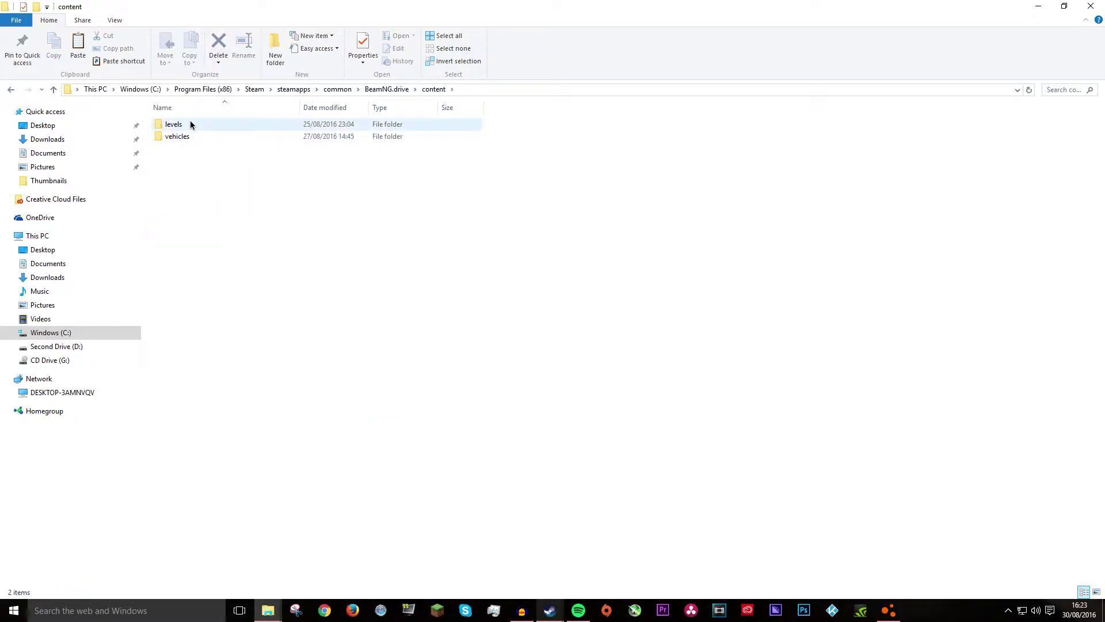
{"action": "double_click", "coordinate": [191, 125]}
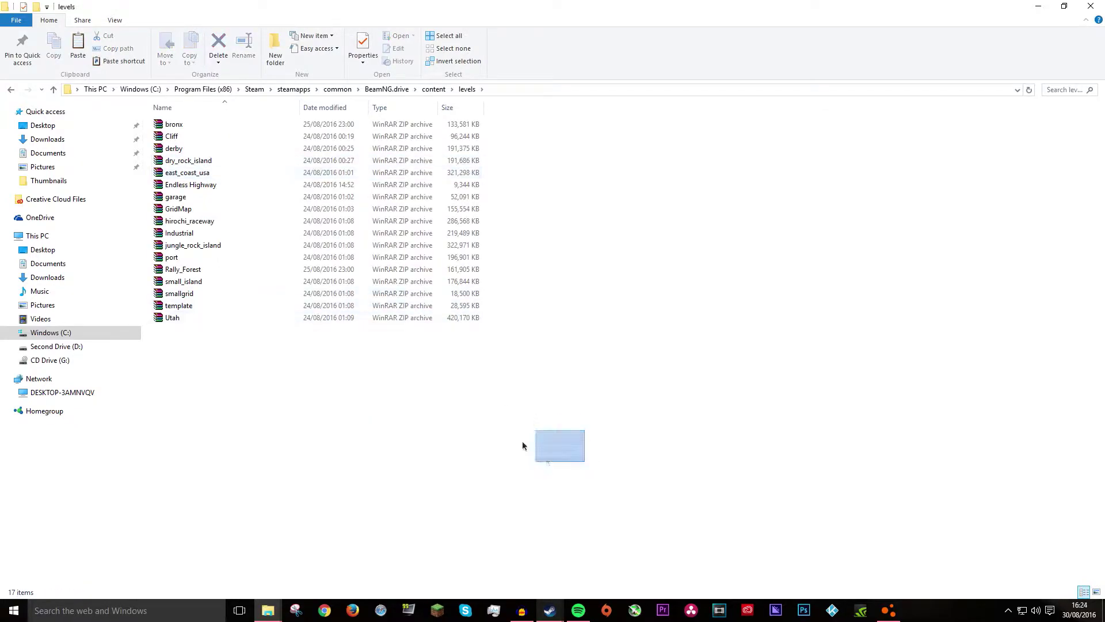
{"action": "left_click", "coordinate": [10, 89]}
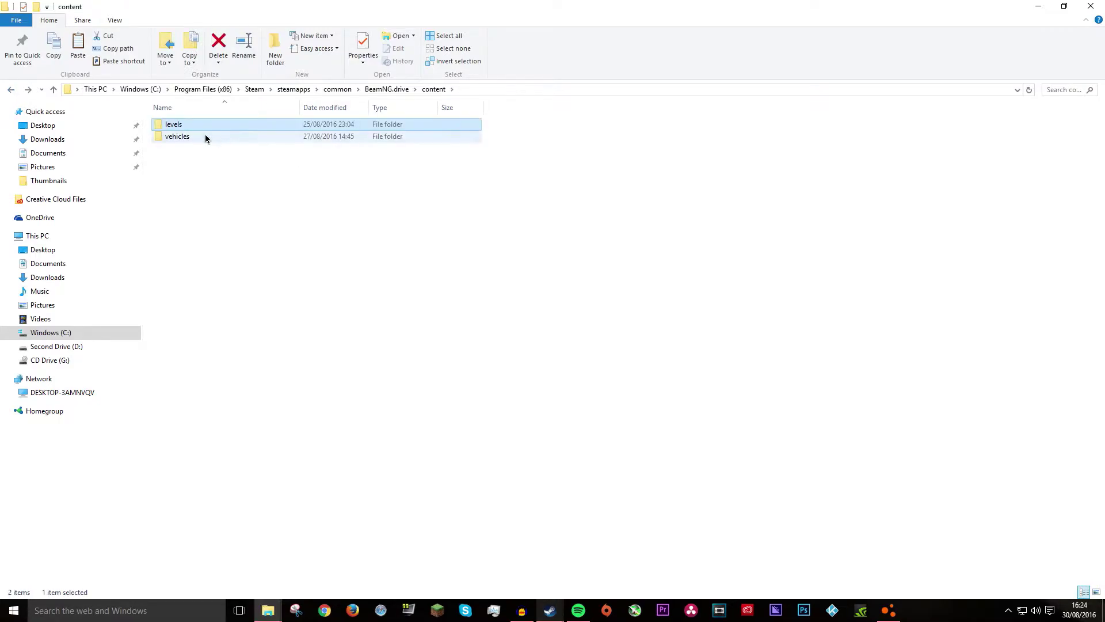
{"action": "left_click", "coordinate": [205, 136]}
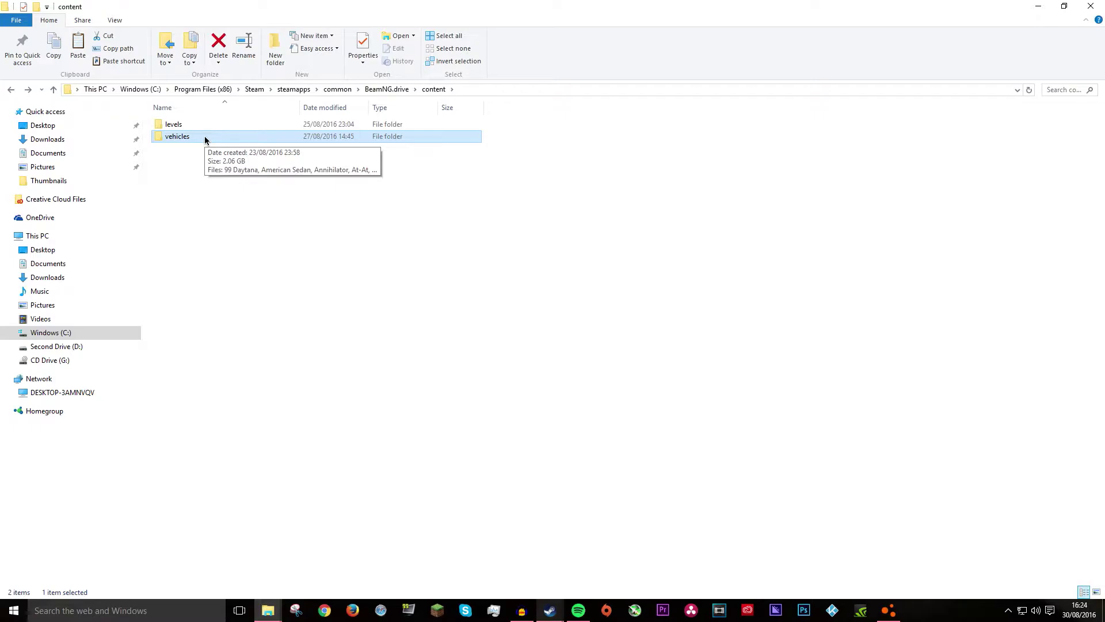
{"action": "double_click", "coordinate": [205, 139]}
{"action": "scroll", "coordinate": [975, 242], "scroll_direction": "down", "scroll_amount": 7}
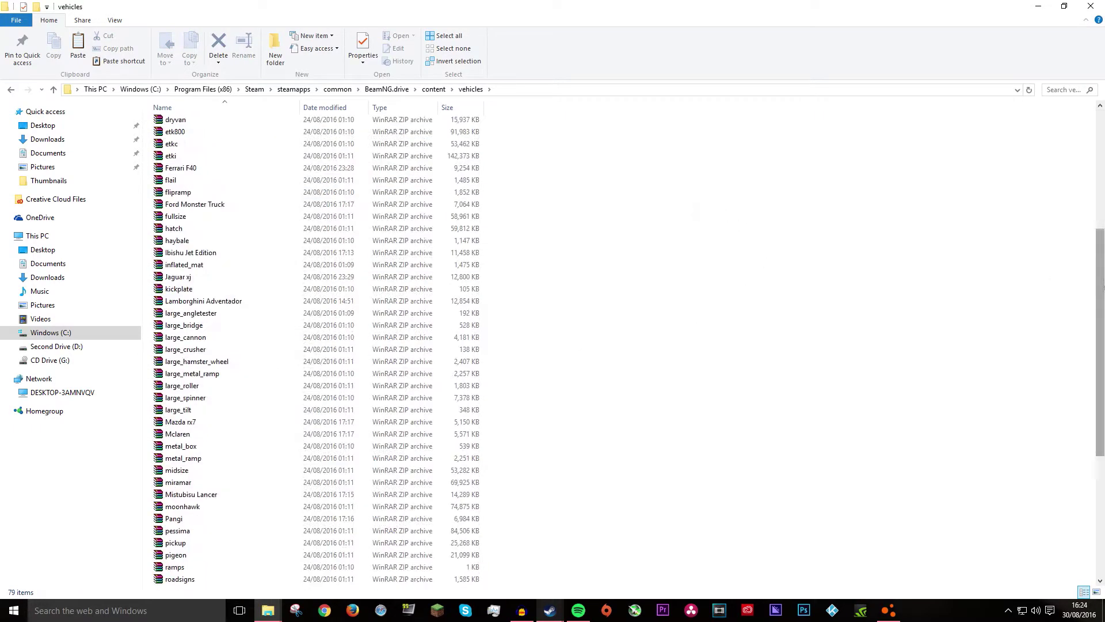
{"action": "scroll", "coordinate": [981, 282], "scroll_direction": "down", "scroll_amount": 7}
{"action": "scroll", "coordinate": [981, 282], "scroll_direction": "up", "scroll_amount": 13}
{"action": "scroll", "coordinate": [981, 282], "scroll_direction": "down", "scroll_amount": 12}
{"action": "scroll", "coordinate": [981, 282], "scroll_direction": "up", "scroll_amount": 12}
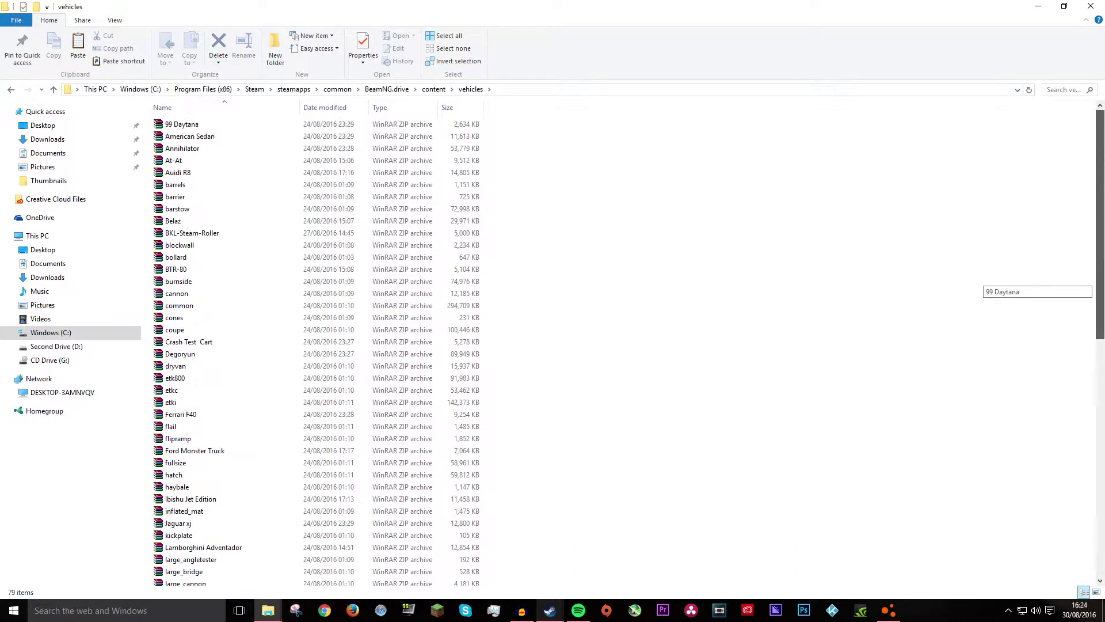
- Clear the Steam windows away and paste bmw-525i-drift.zip into the vehicles folder
{"action": "left_click", "coordinate": [1064, 6]}
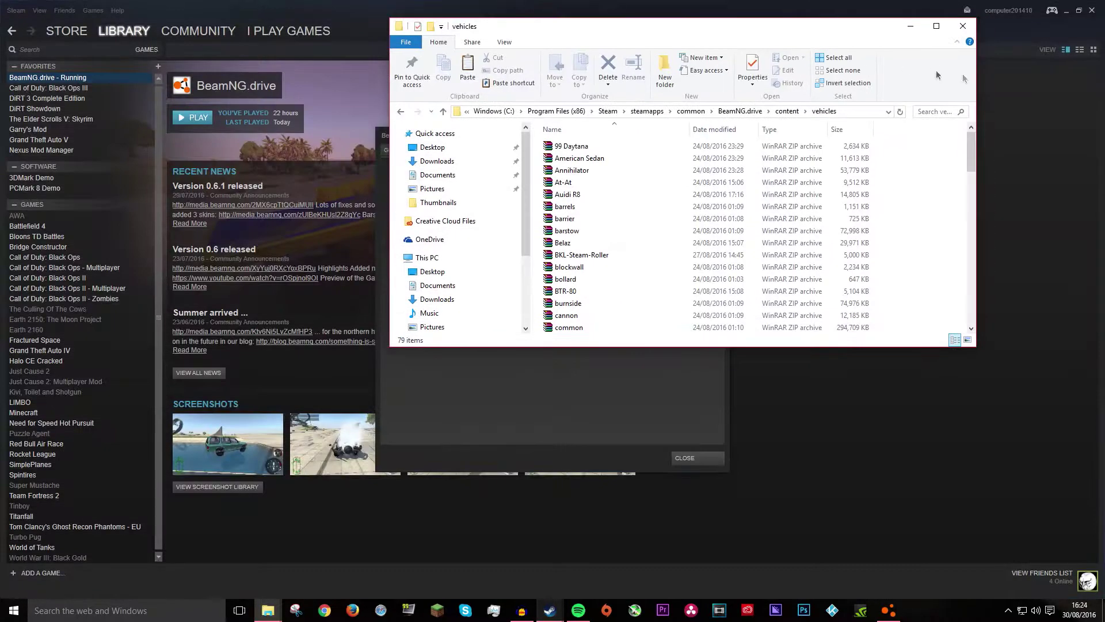
{"action": "left_click", "coordinate": [1067, 10]}
{"action": "left_click", "coordinate": [610, 375]}
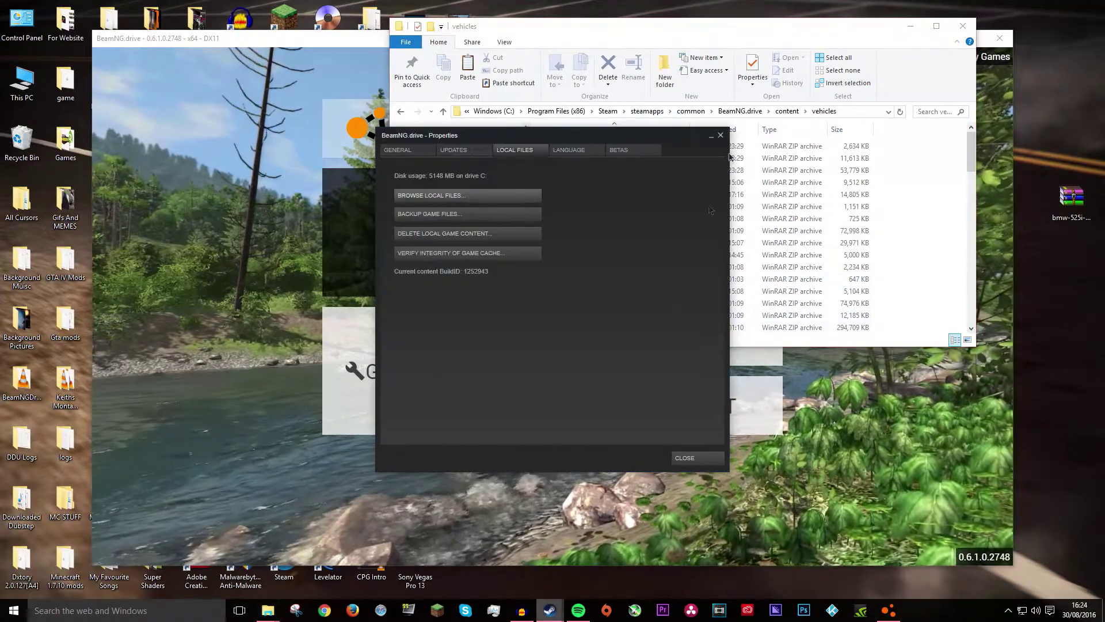
{"action": "left_click", "coordinate": [710, 137]}
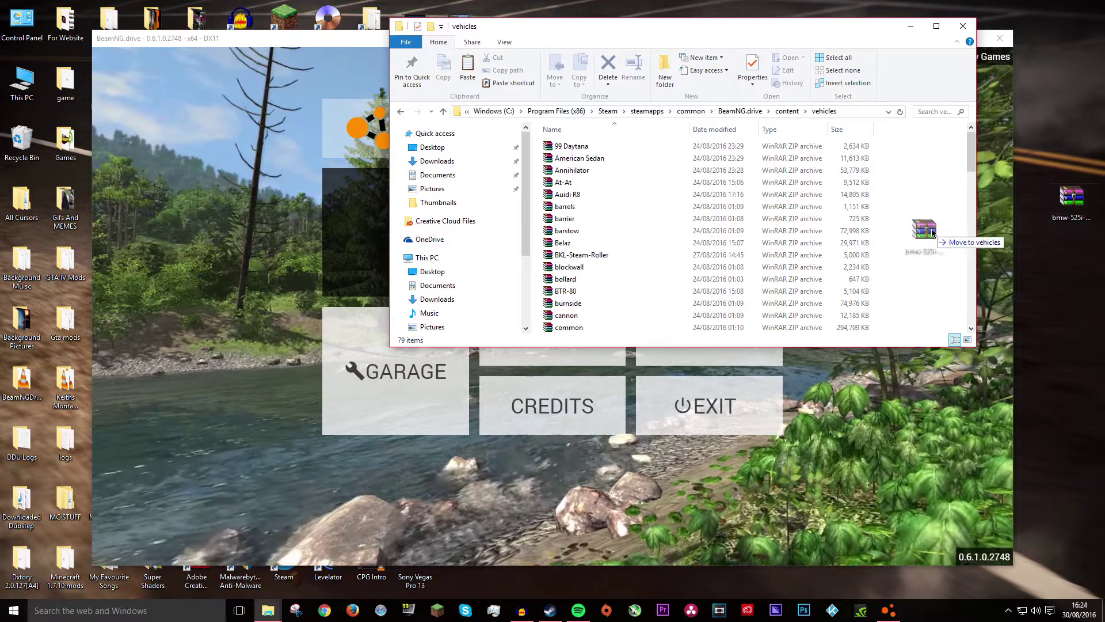
{"action": "key", "text": "ctrl+v"}
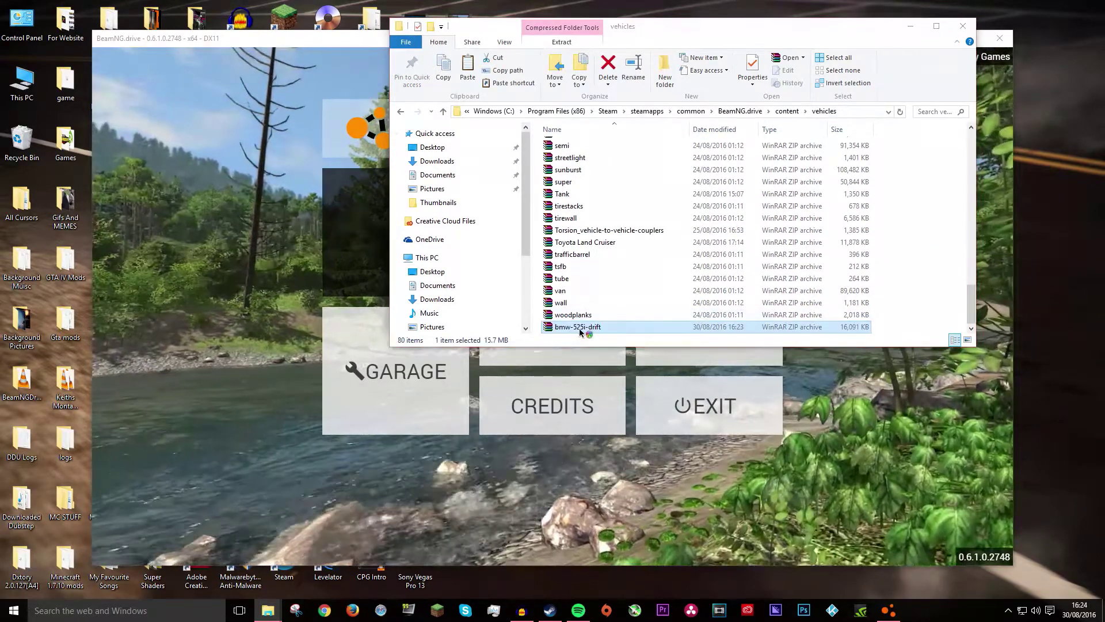
- Inspect bmw-525i-drift in WinRAR down to its BMW 525i Drift folder, then close WinRAR
{"action": "double_click", "coordinate": [585, 327]}
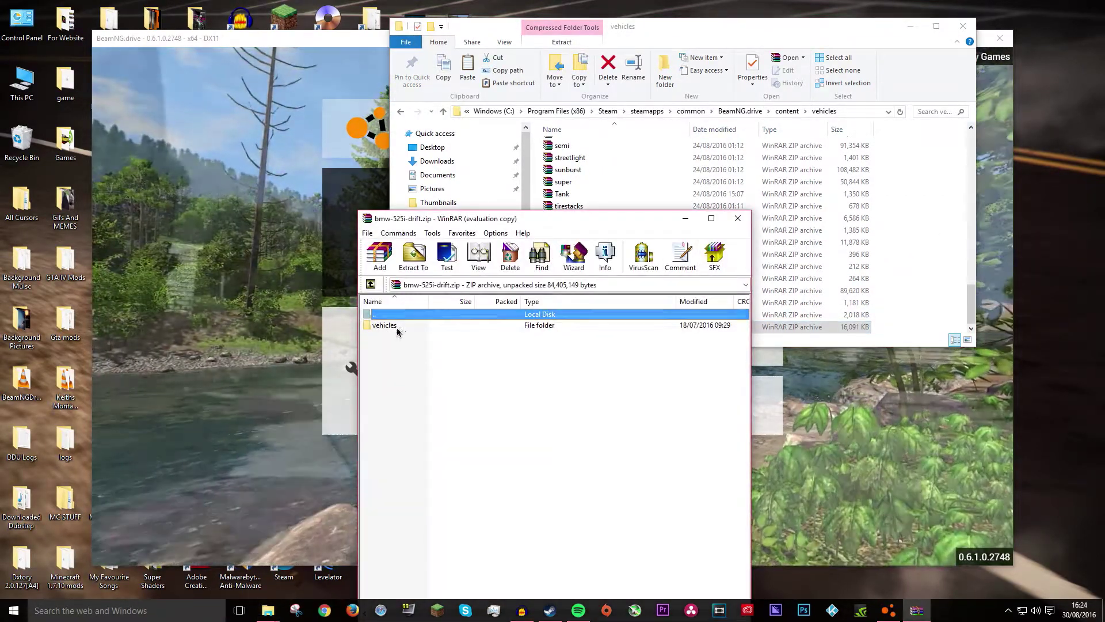
{"action": "key", "text": "Escape"}
{"action": "double_click", "coordinate": [454, 327]}
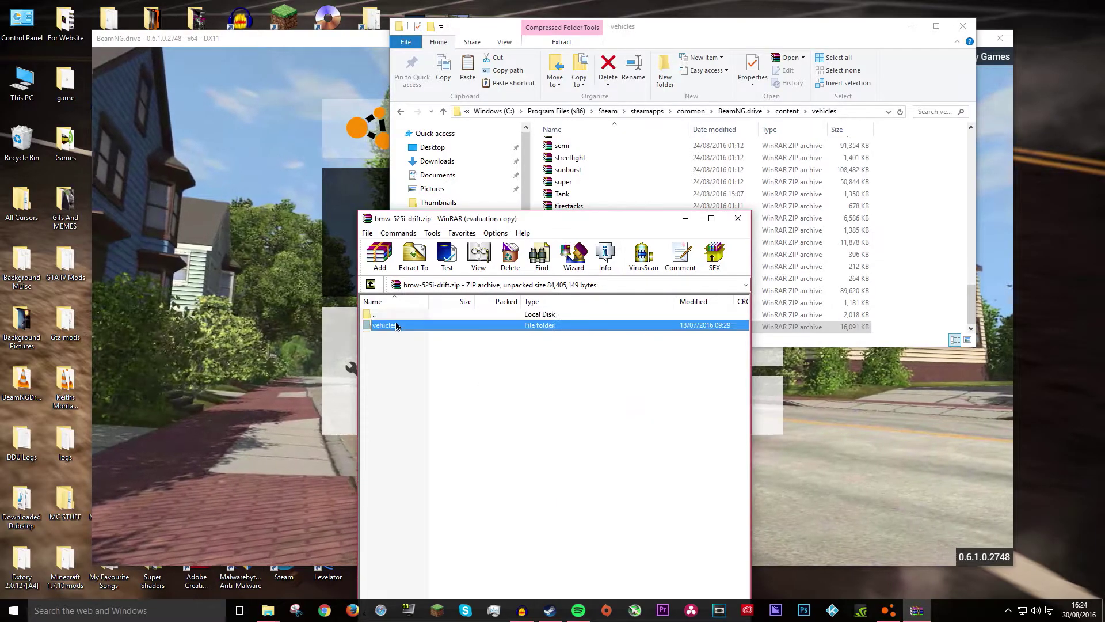
{"action": "double_click", "coordinate": [411, 325]}
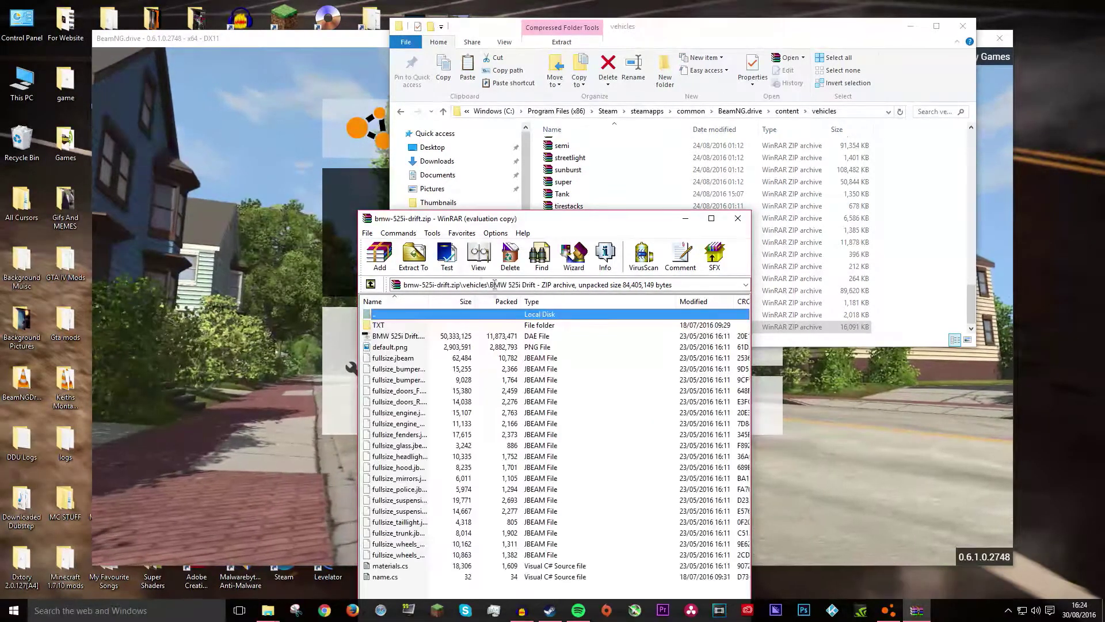
{"action": "left_click", "coordinate": [737, 218]}
{"action": "double_click", "coordinate": [569, 217]}
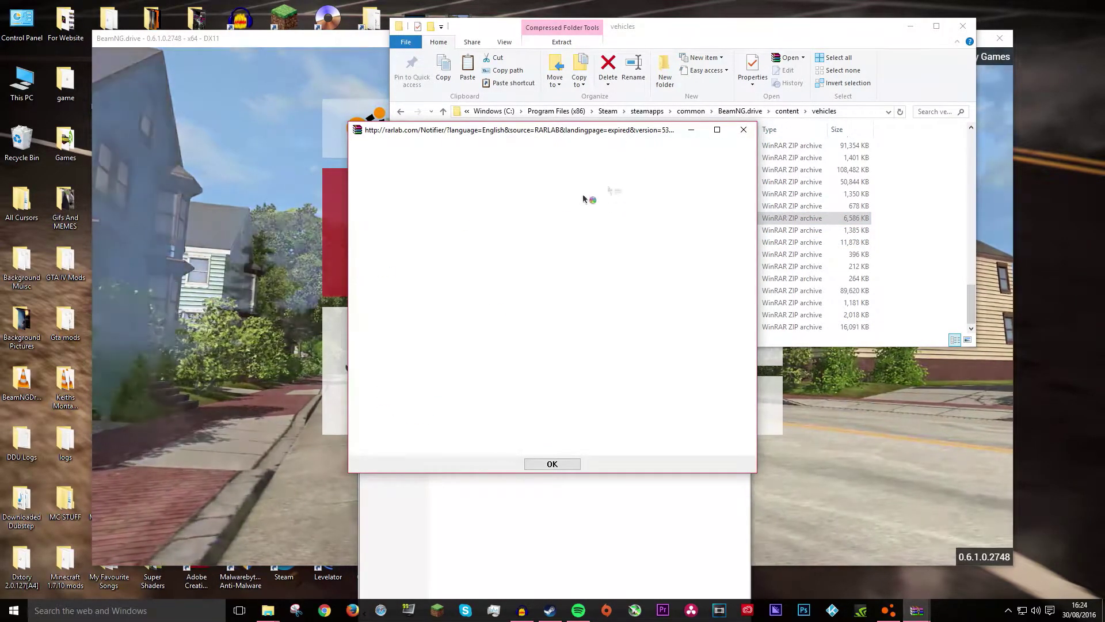
{"action": "key", "text": "Escape"}
{"action": "key", "text": "Escape"}
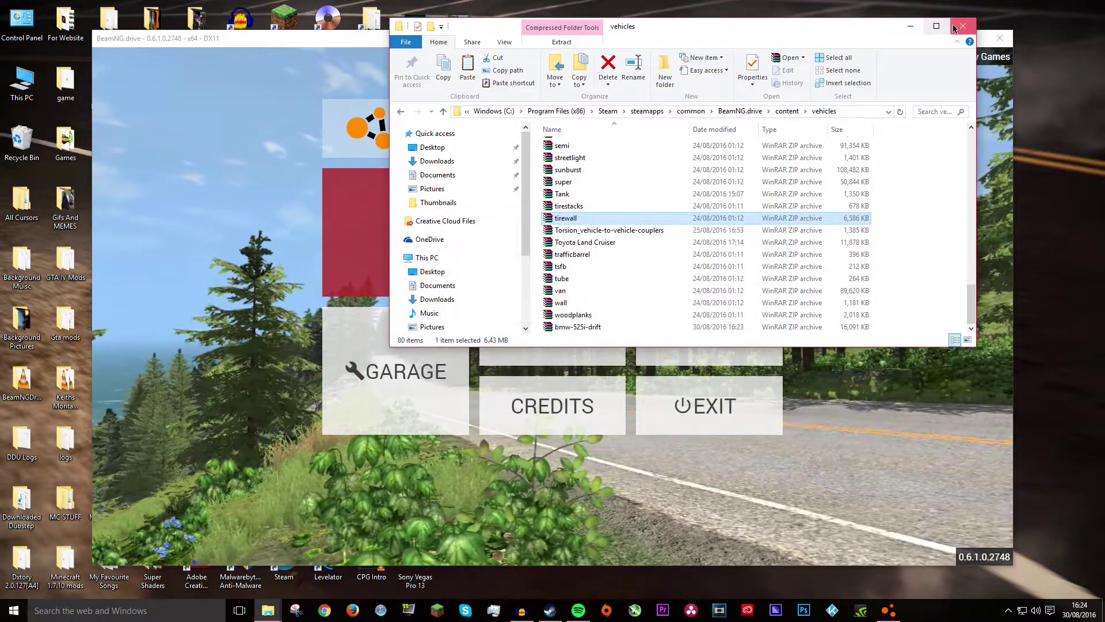
- Close Explorer and load the Gridmap level in Freeroam
{"action": "left_click", "coordinate": [962, 25]}
{"action": "left_click", "coordinate": [454, 232]}
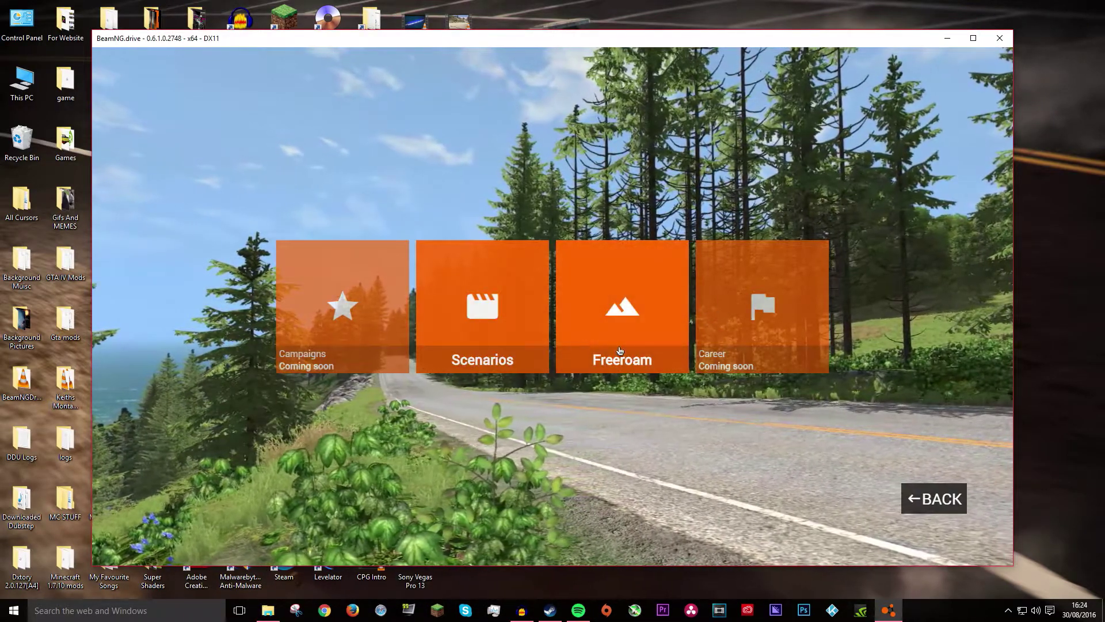
{"action": "left_click", "coordinate": [687, 334]}
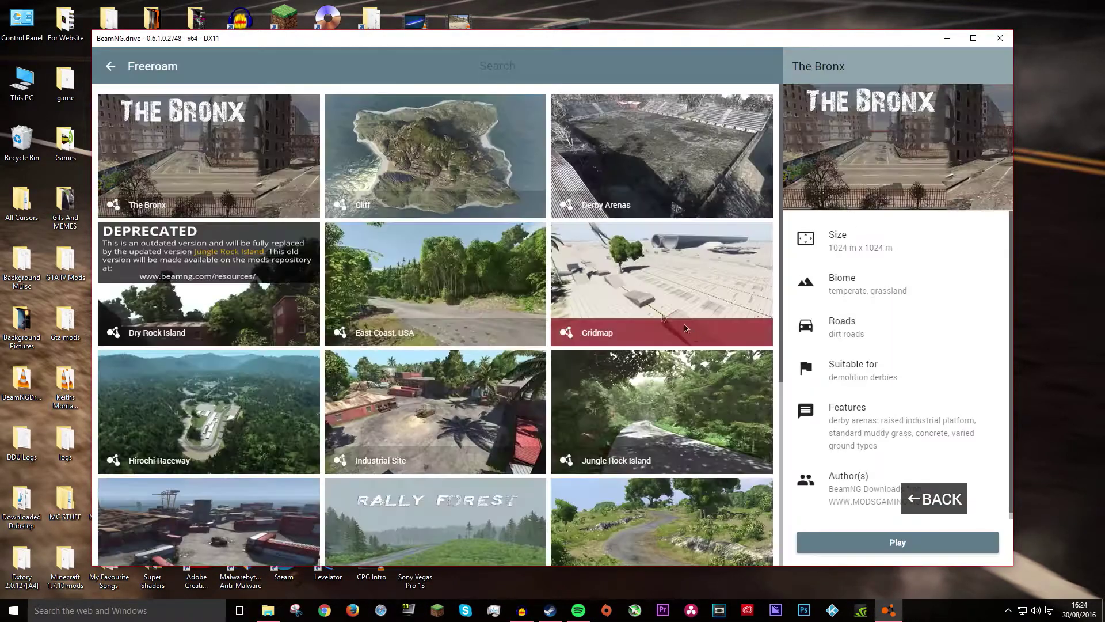
{"action": "left_click", "coordinate": [883, 550]}
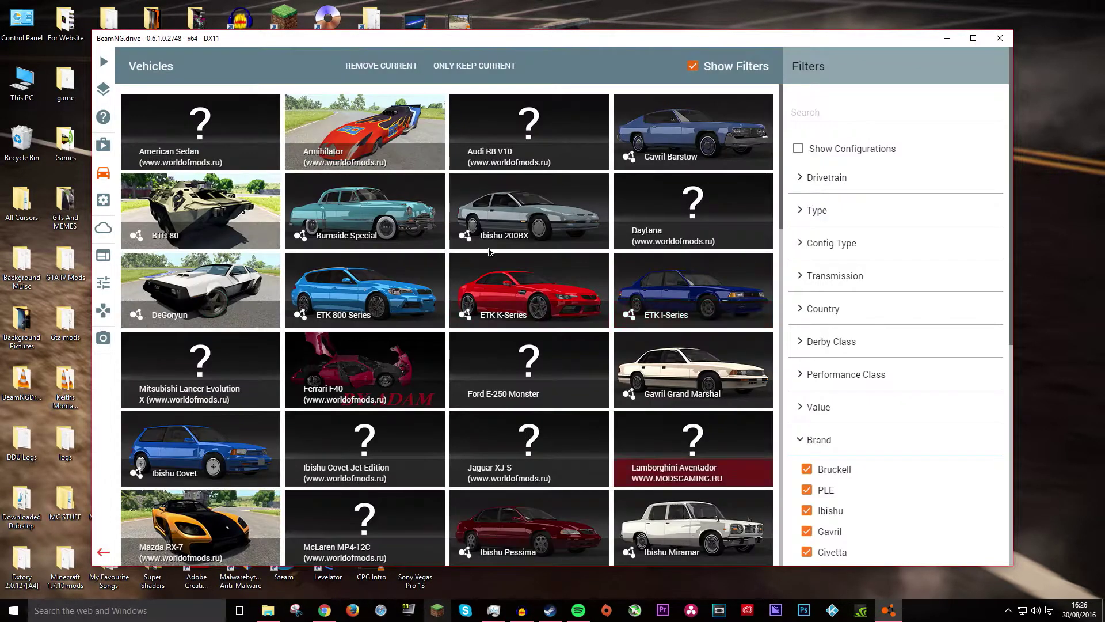
- Pick the McLaren MP4-12C from the Vehicles list and replace the current pickup truck with it
{"action": "scroll", "coordinate": [592, 378], "scroll_direction": "down", "scroll_amount": 5}
{"action": "scroll", "coordinate": [591, 378], "scroll_direction": "up", "scroll_amount": 3}
{"action": "scroll", "coordinate": [591, 378], "scroll_direction": "up", "scroll_amount": 1}
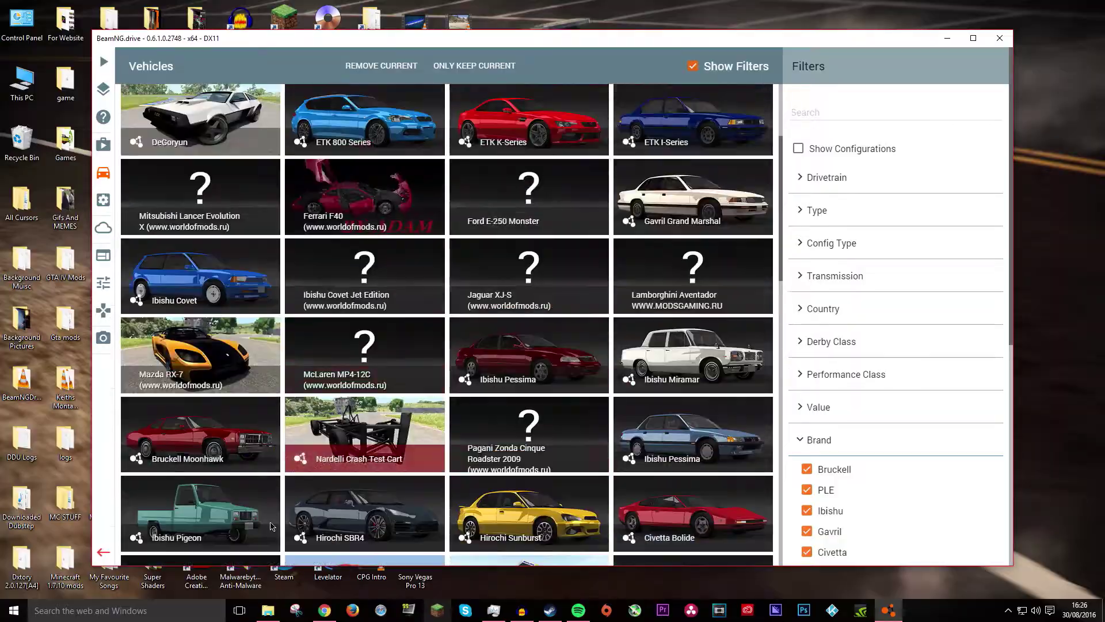
{"action": "scroll", "coordinate": [537, 348], "scroll_direction": "down", "scroll_amount": 5}
{"action": "scroll", "coordinate": [537, 349], "scroll_direction": "up", "scroll_amount": 3}
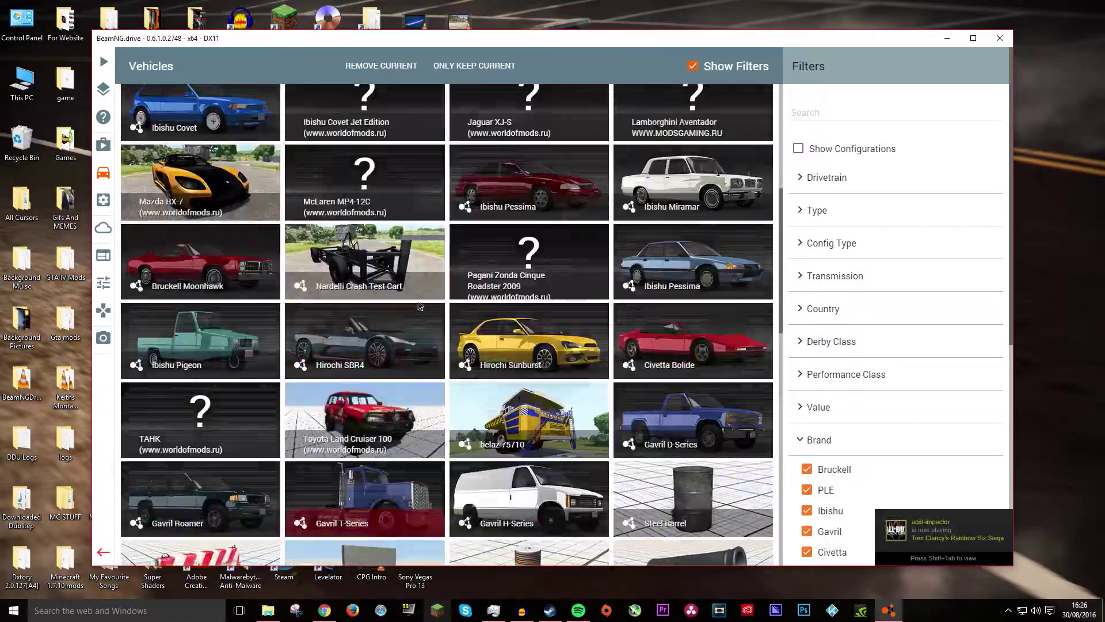
{"action": "scroll", "coordinate": [466, 322], "scroll_direction": "down", "scroll_amount": 4}
{"action": "scroll", "coordinate": [399, 299], "scroll_direction": "up", "scroll_amount": 6}
{"action": "scroll", "coordinate": [398, 299], "scroll_direction": "down", "scroll_amount": 5}
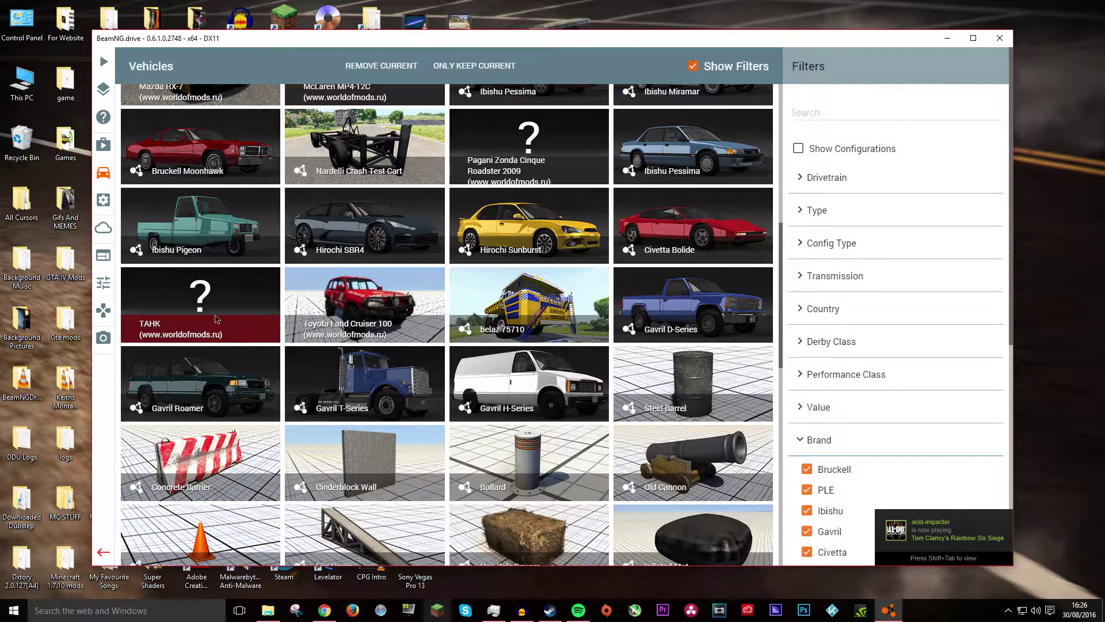
{"action": "scroll", "coordinate": [313, 102], "scroll_direction": "down", "scroll_amount": 10}
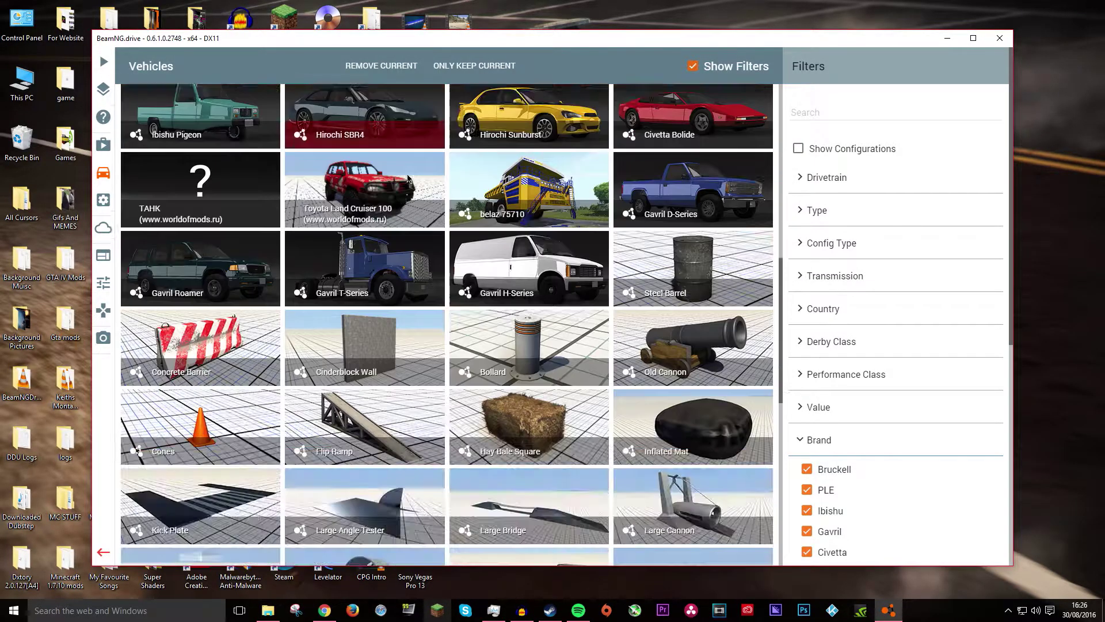
{"action": "scroll", "coordinate": [632, 350], "scroll_direction": "up", "scroll_amount": 4}
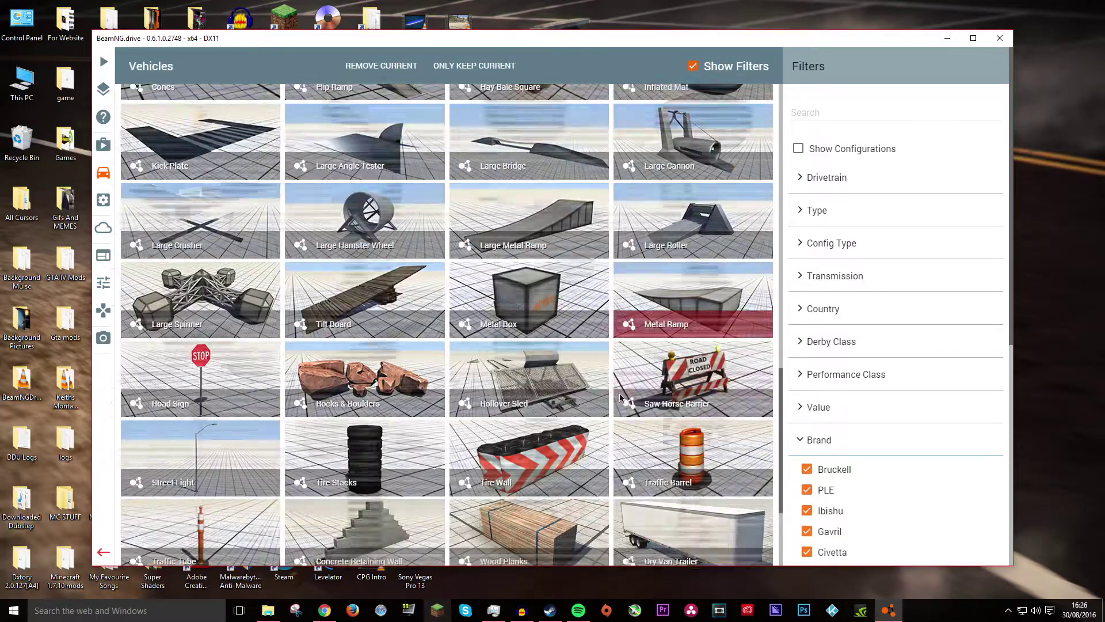
{"action": "scroll", "coordinate": [604, 390], "scroll_direction": "up", "scroll_amount": 8}
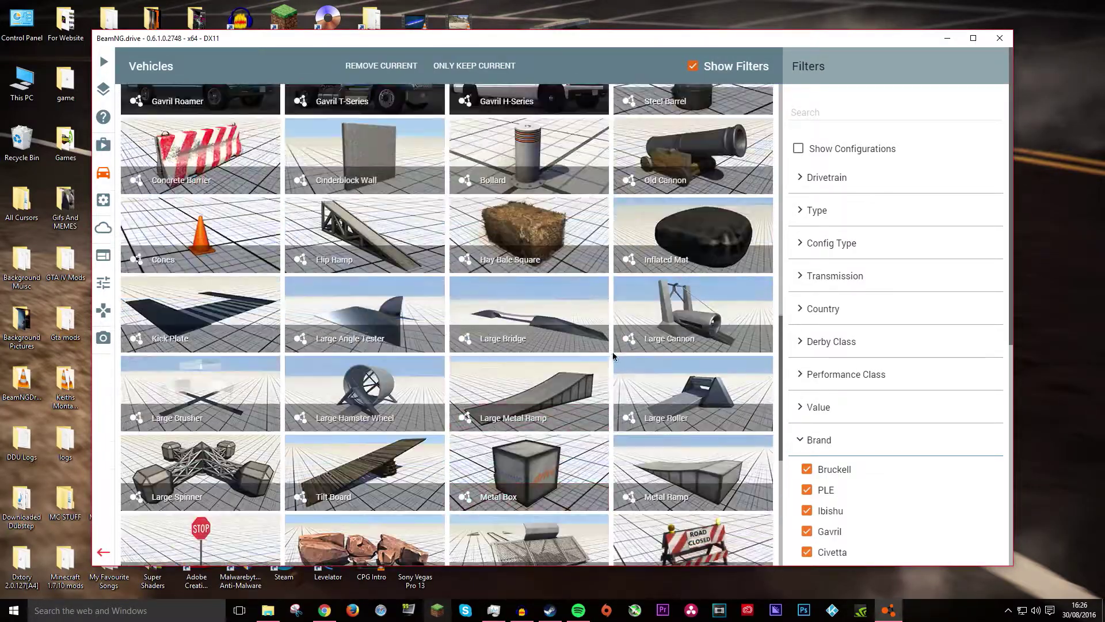
{"action": "scroll", "coordinate": [364, 216], "scroll_direction": "up", "scroll_amount": 2}
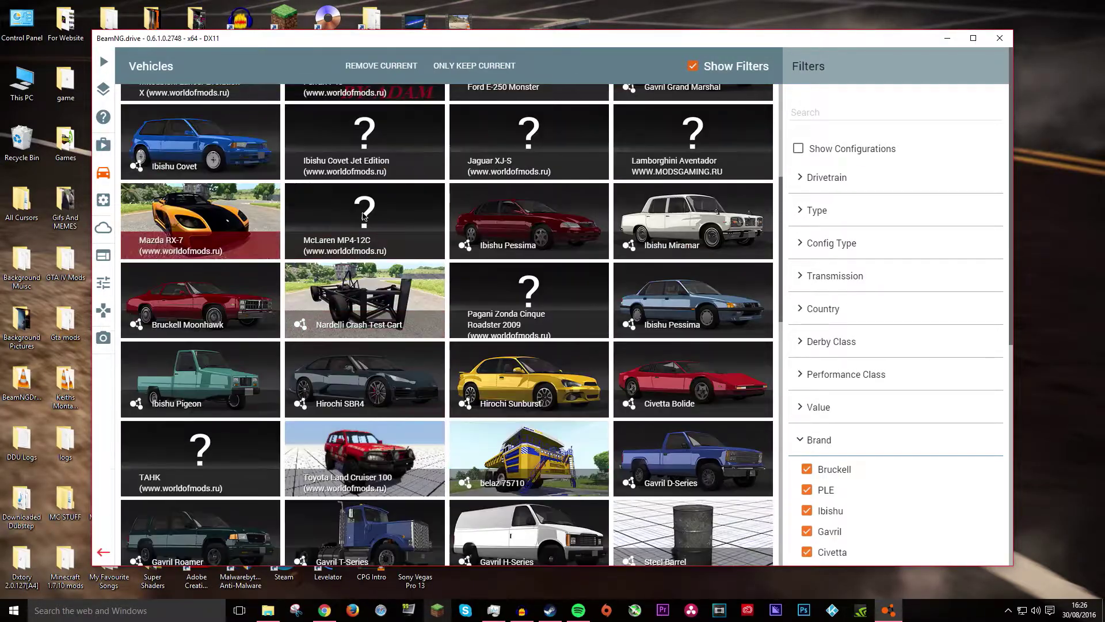
{"action": "left_click", "coordinate": [399, 234]}
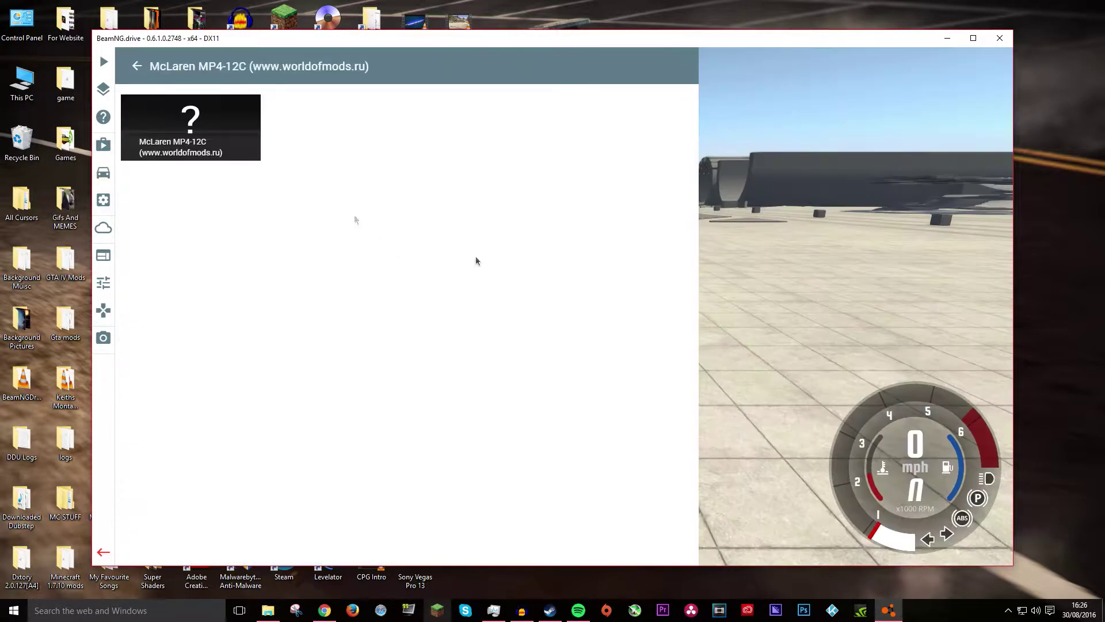
{"action": "mouse_move", "coordinate": [226, 154]}
{"action": "left_click", "coordinate": [886, 550]}
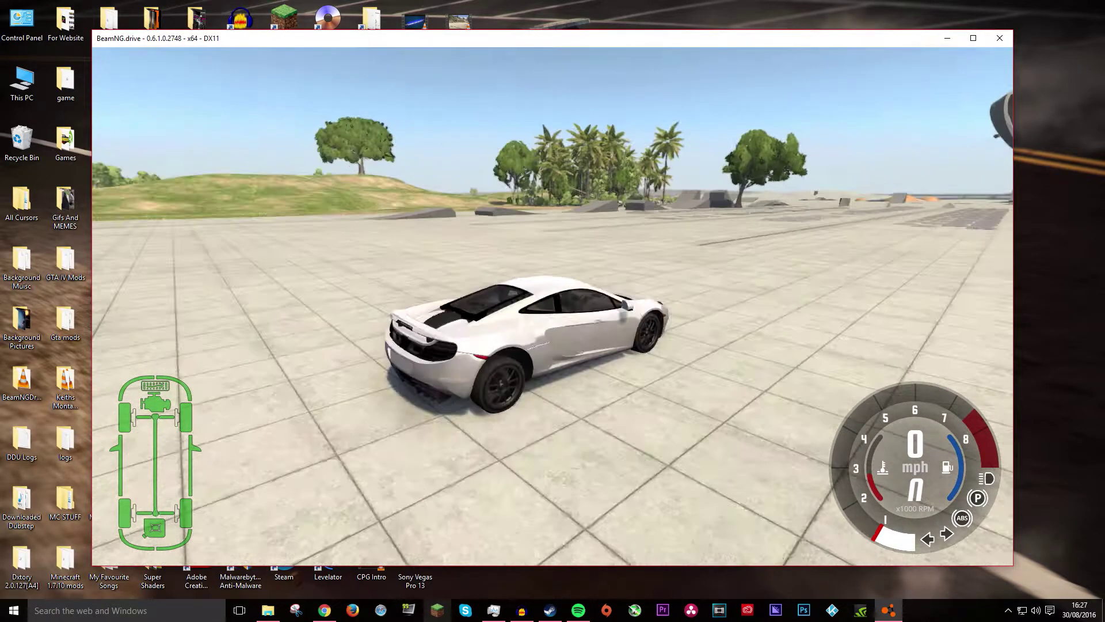
- Exit BeamNG.drive after spawning the McLaren, returning to the Windows desktop
{"action": "key", "text": "Up"}
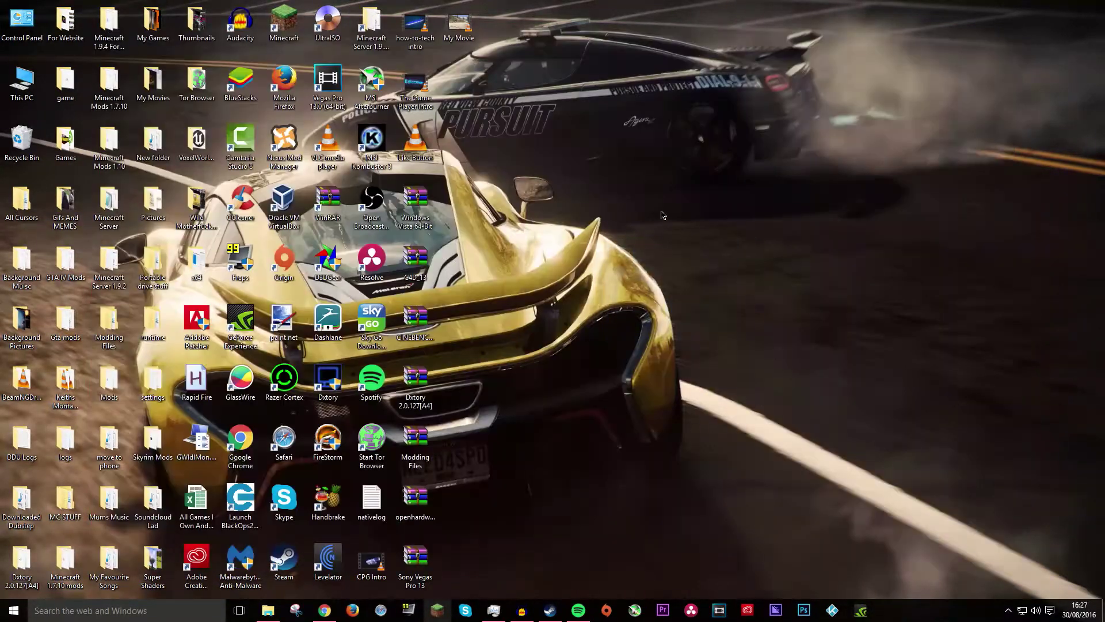